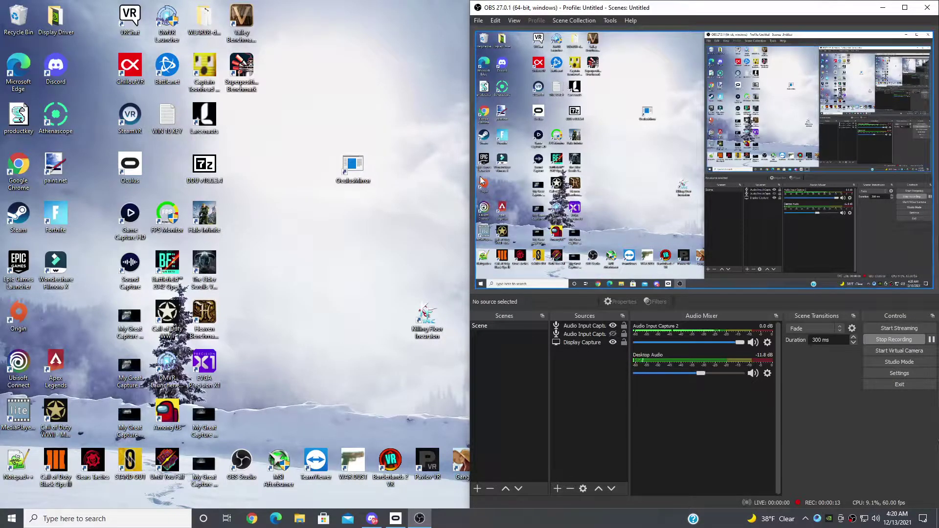
Move the OculusMirror desktop shortcut further right and select it.
left_click_drag(353, 168, 422, 193)
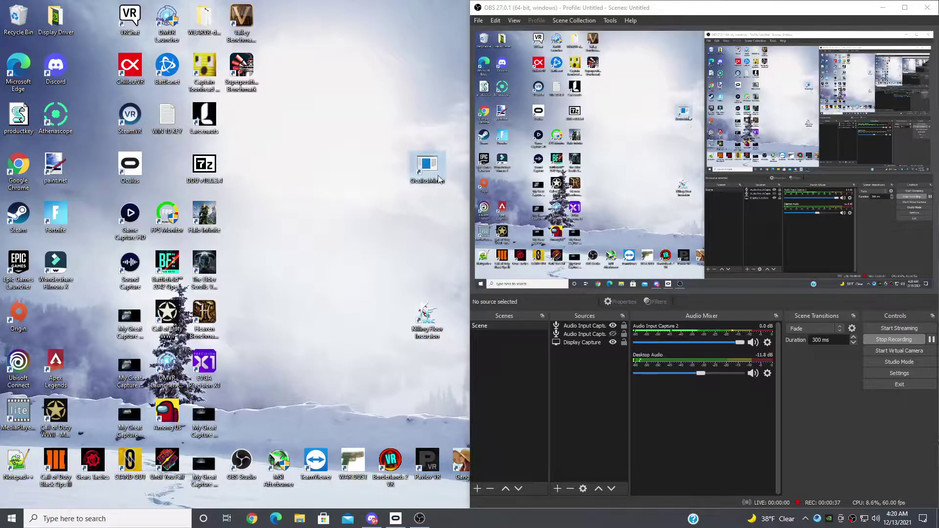
left_click(438, 180)
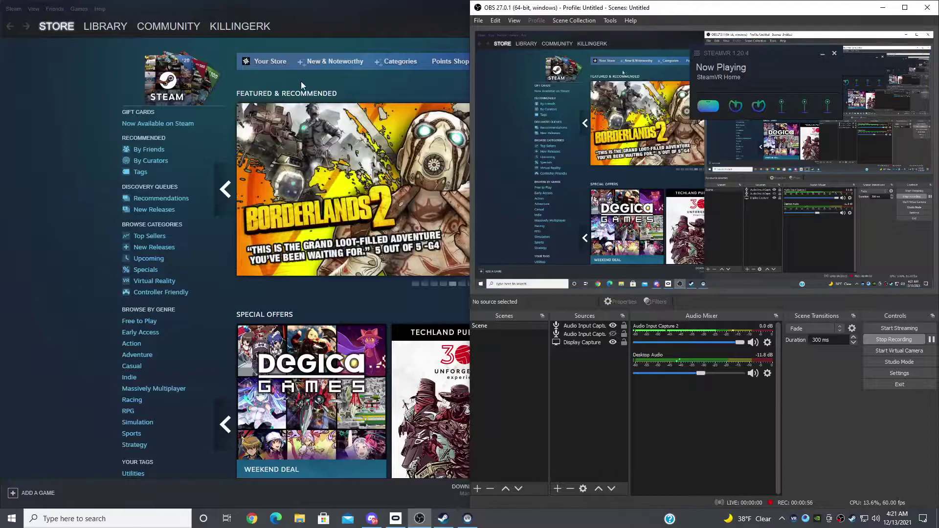
Switch to Steam's Library view.
left_click(124, 28)
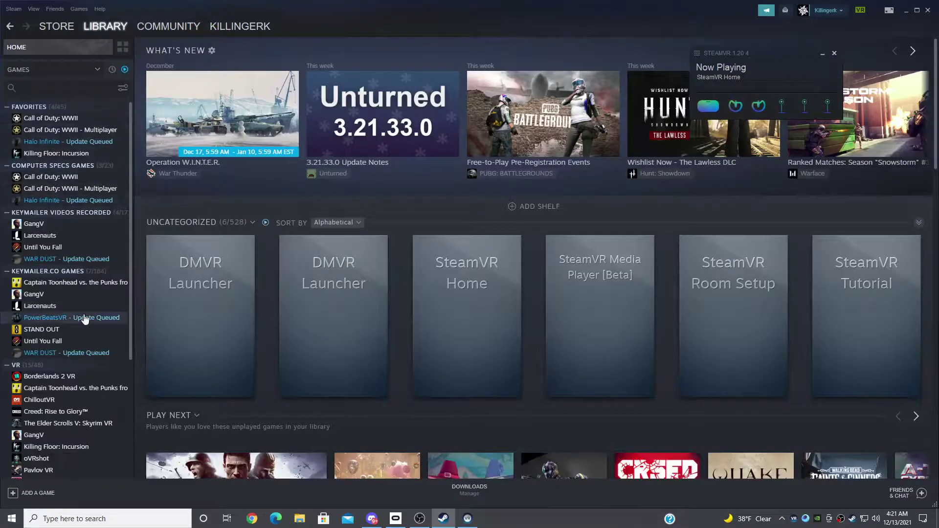
scroll(64, 391, "down", 4)
Select VRChat, resume its update, then launch it in SteamVR mode.
left_click(67, 382)
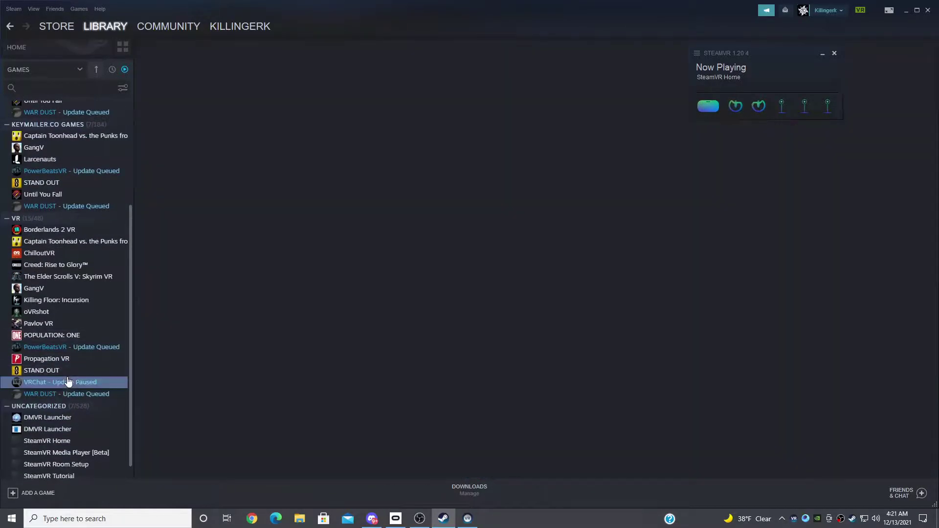
left_click(194, 210)
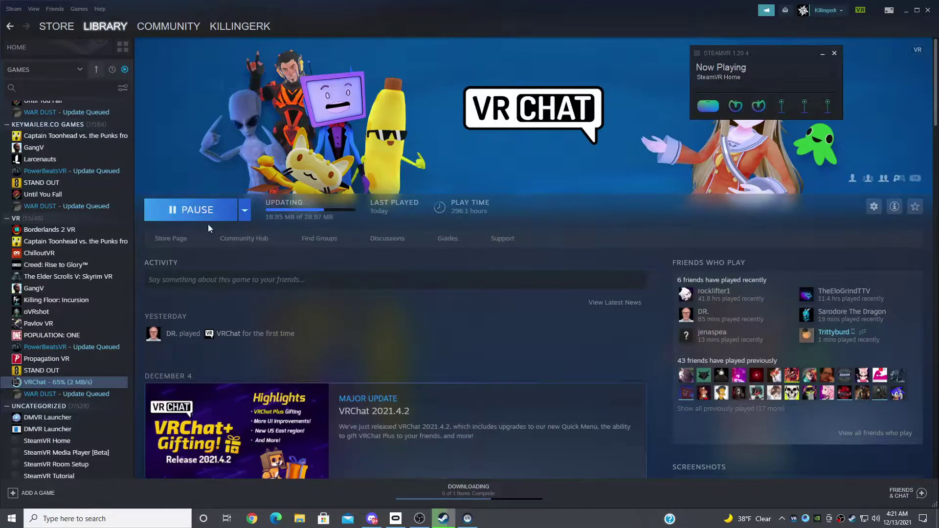
left_click(209, 211)
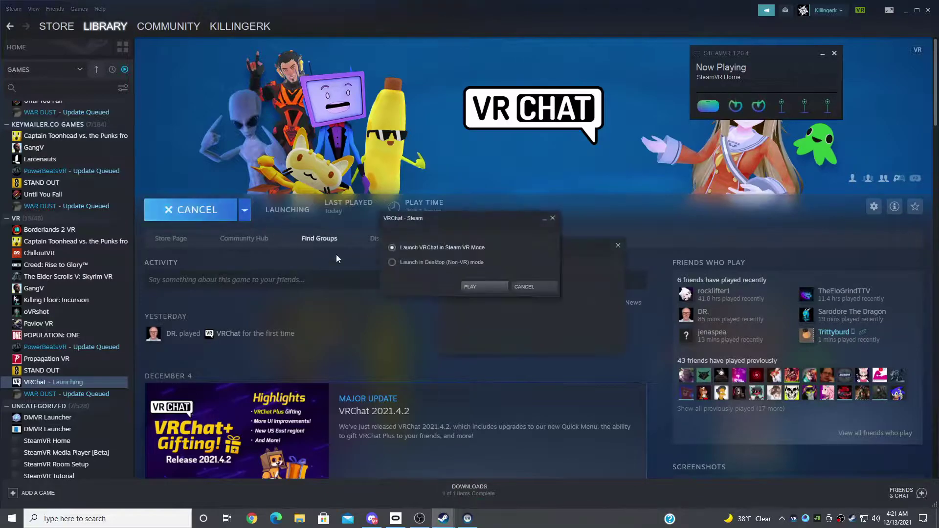
left_click(474, 286)
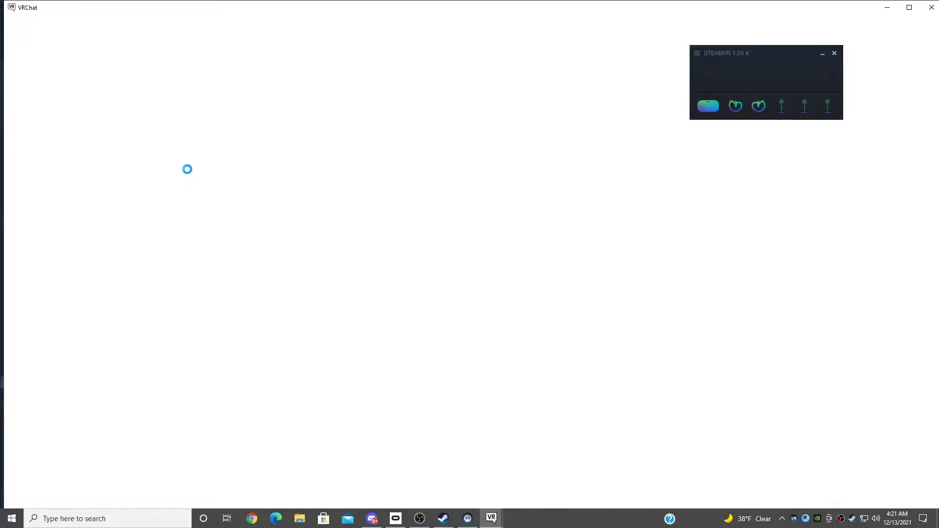
Bring OBS and the VRChat loader console forward while VRChat loads.
left_click(420, 519)
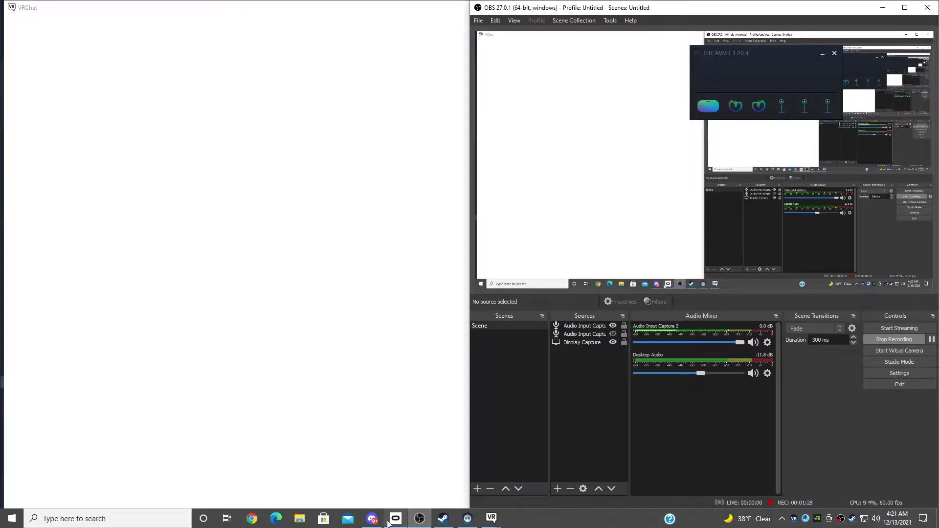
mouse_move(395, 518)
left_click(471, 493)
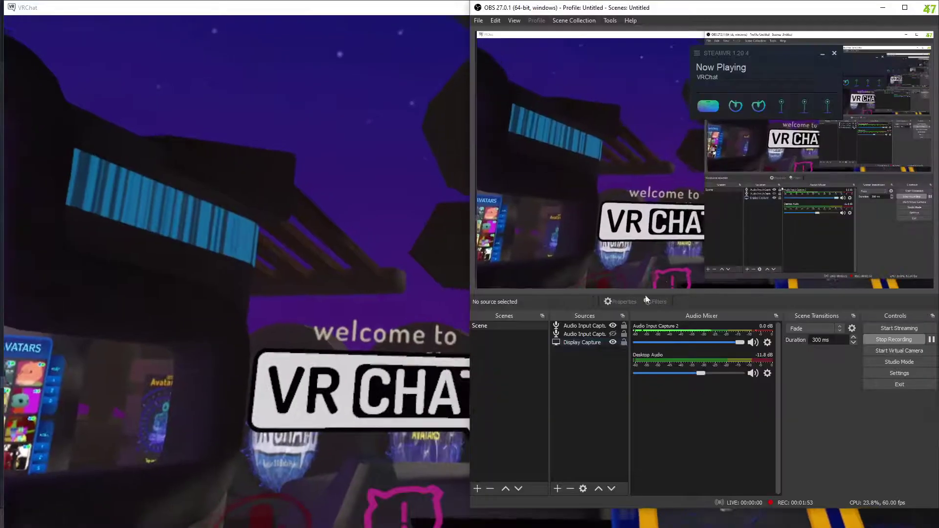
Add a Game Capture source set to capture the specific window [VRChat.exe]: VRChat.
right_click(596, 380)
mouse_move(616, 385)
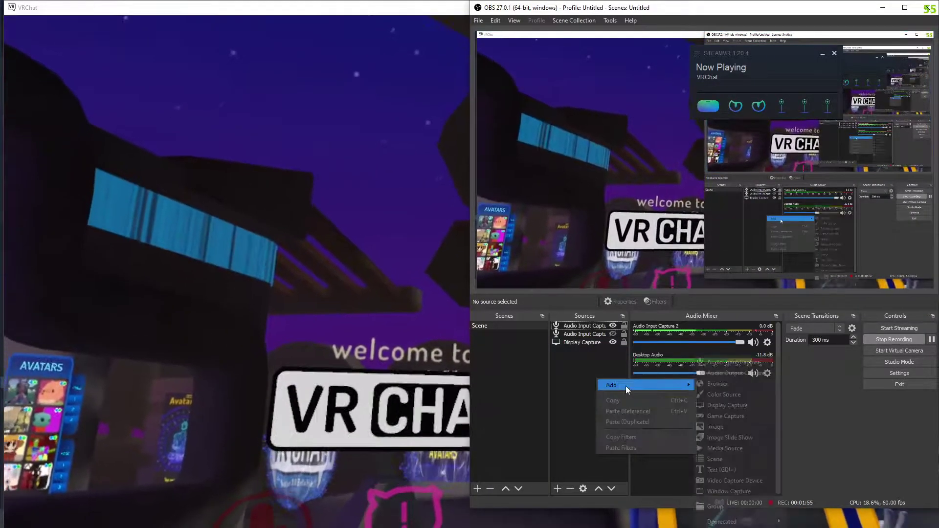
right_click(570, 385)
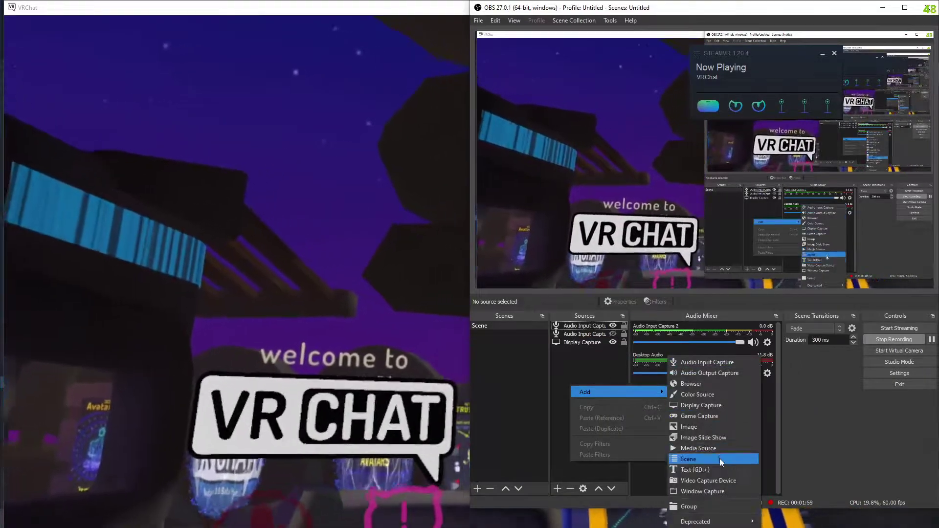
left_click(727, 416)
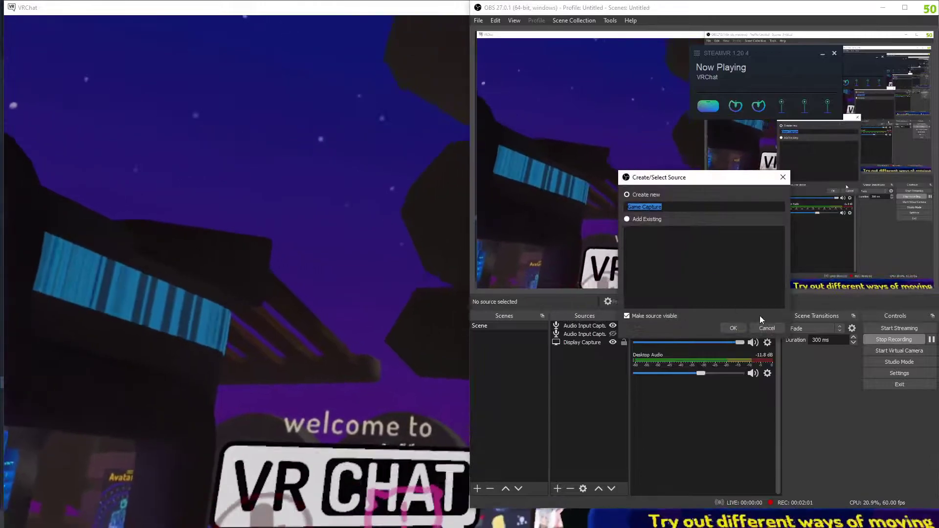
left_click(730, 328)
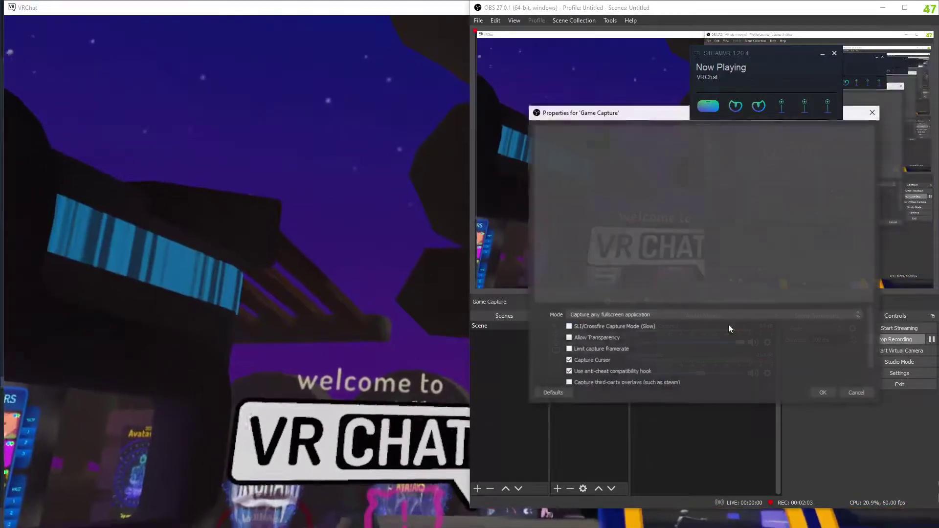
left_click(656, 315)
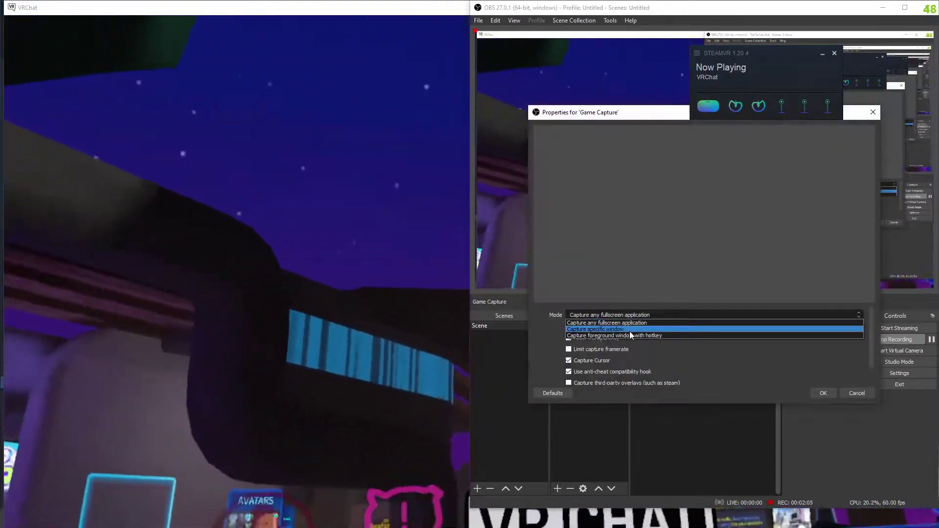
left_click(629, 331)
left_click(671, 308)
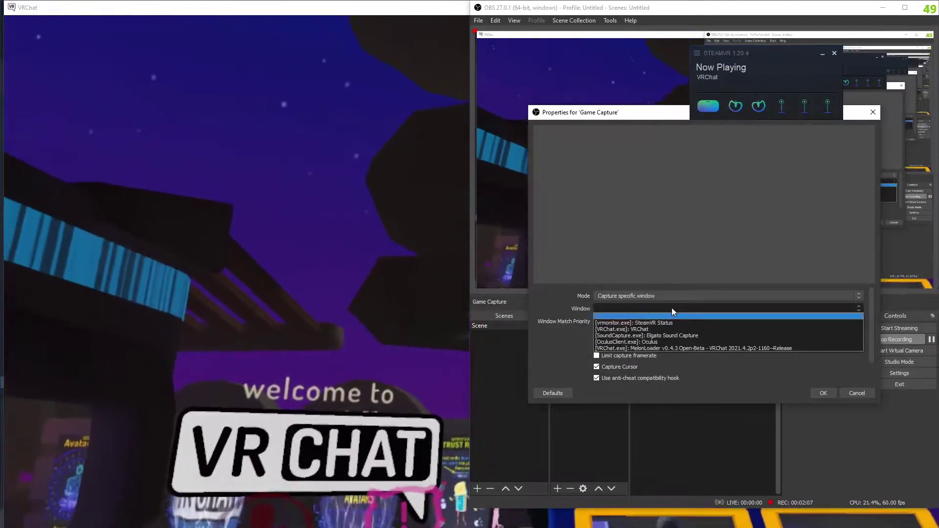
left_click(672, 330)
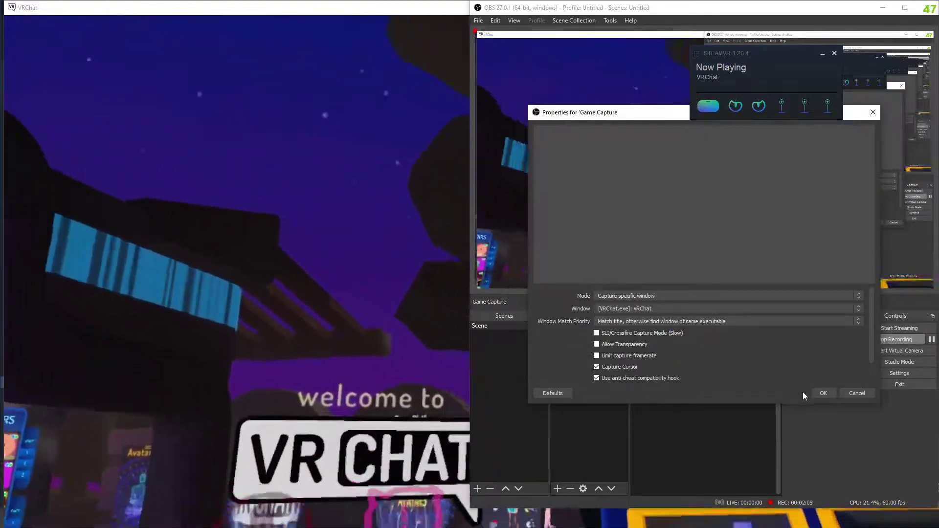
left_click(820, 393)
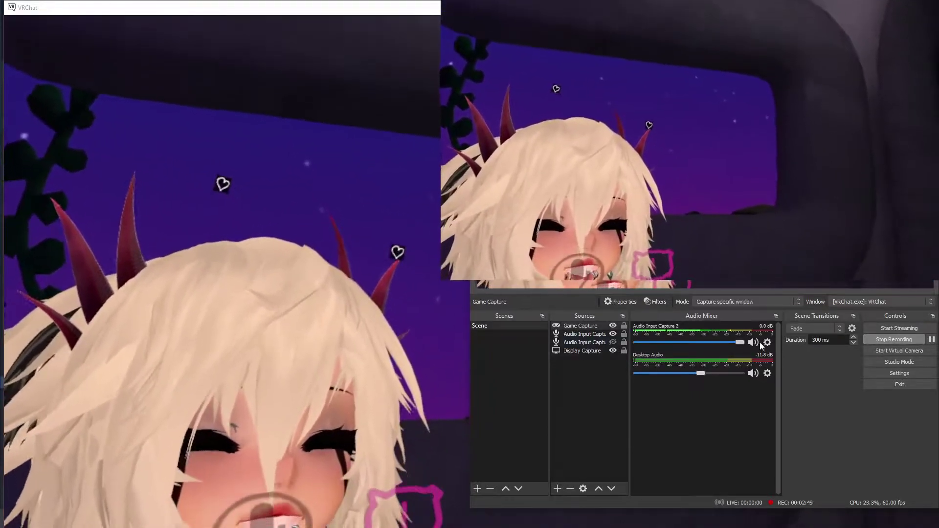
left_click(767, 342)
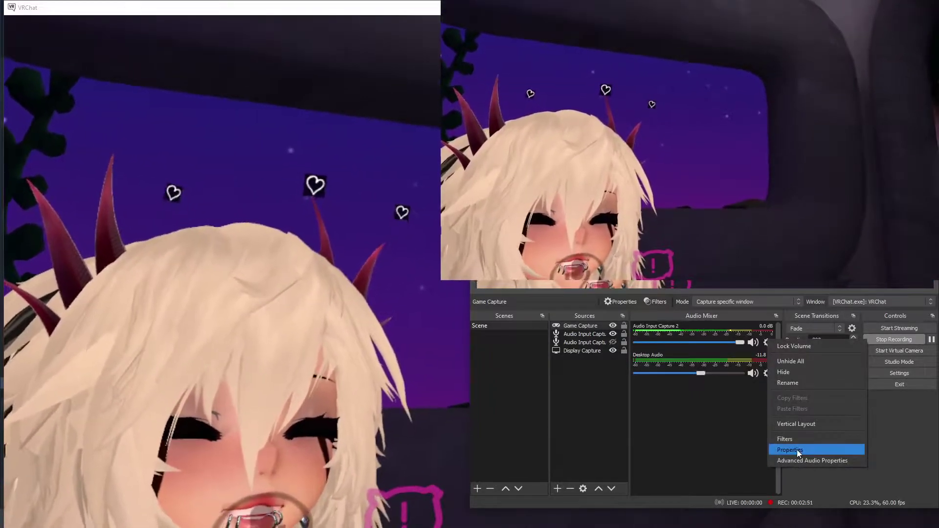
left_click(767, 343)
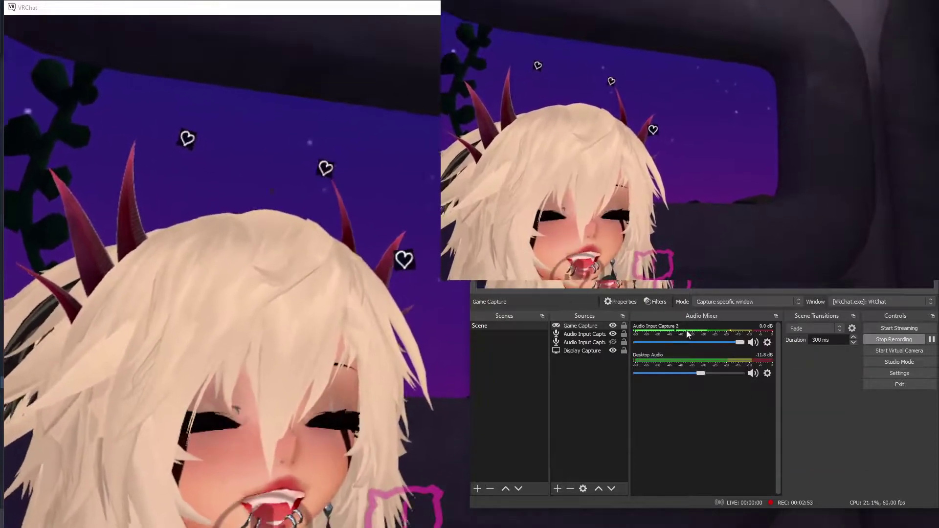
left_click(768, 342)
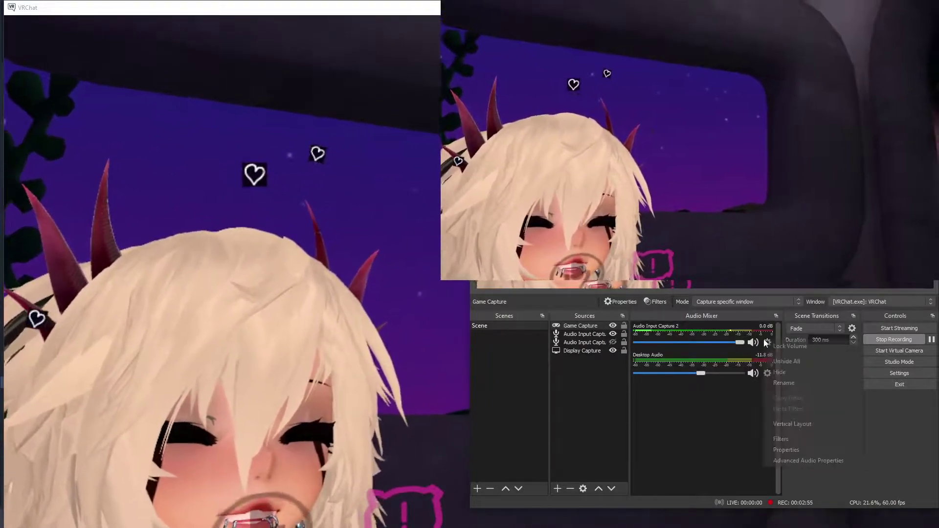
left_click(784, 448)
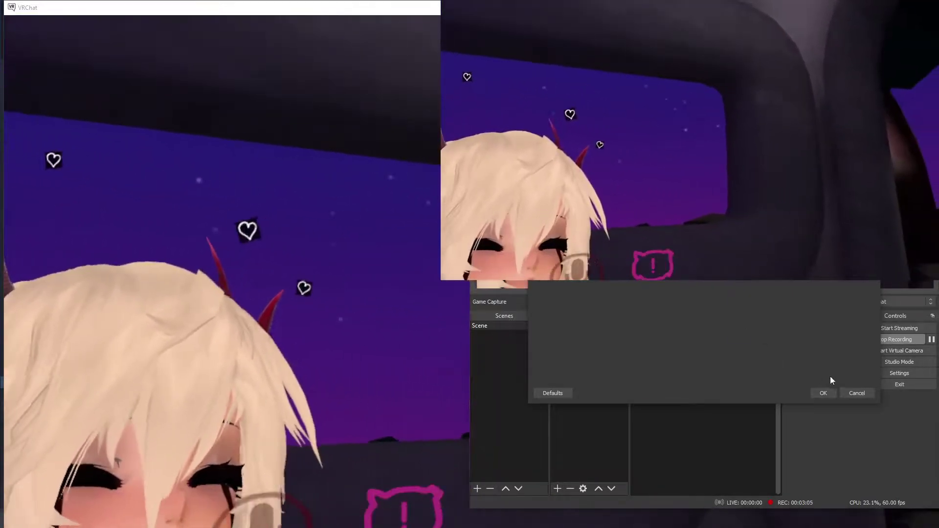
left_click(856, 394)
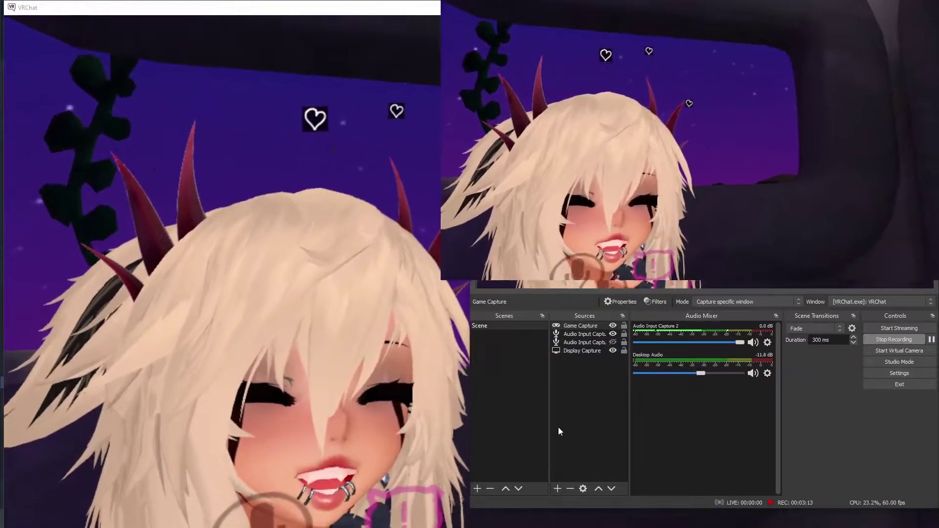
Add an Audio Input Capture source 'CV1 Mic' using Microphone (Rift Audio).
right_click(562, 411)
mouse_move(611, 417)
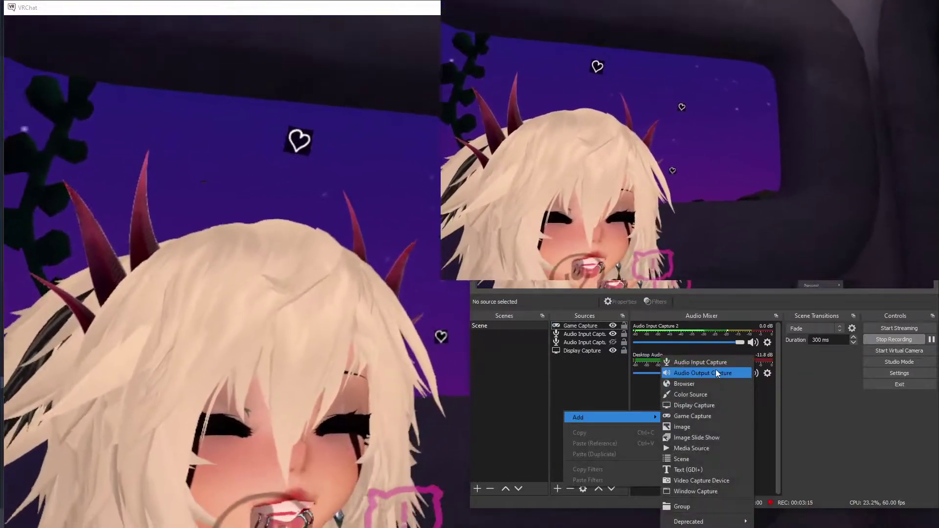
left_click(718, 363)
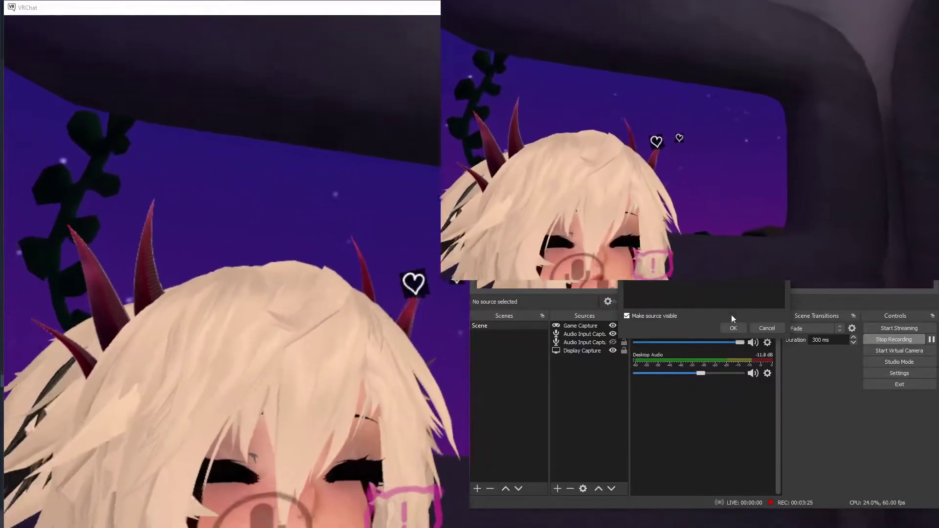
left_click(736, 331)
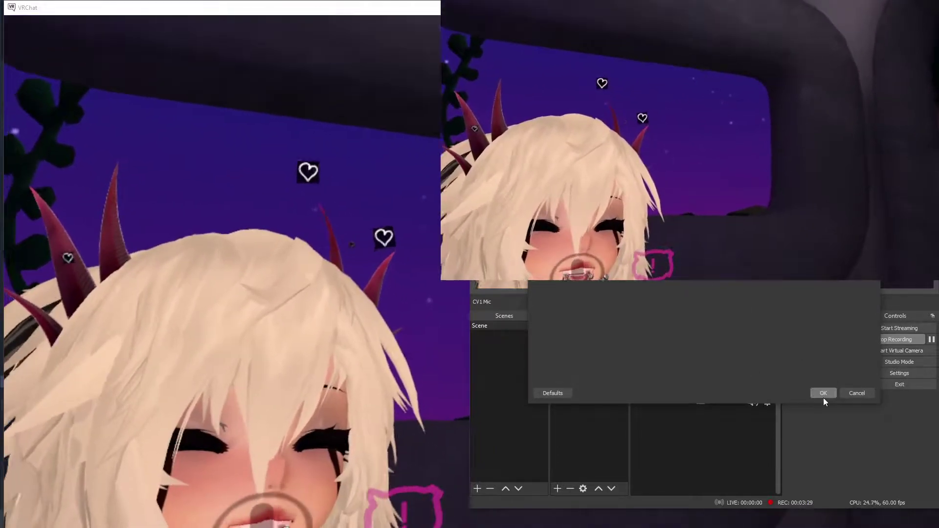
left_click(823, 393)
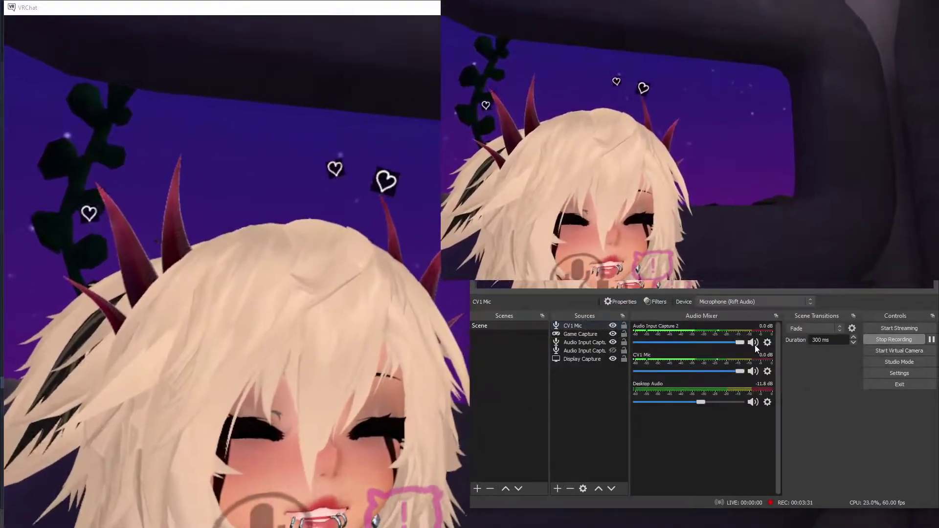
Mute Audio Input Capture 2 and raise the CV1 Mic fader to -1.2 dB.
left_click(752, 342)
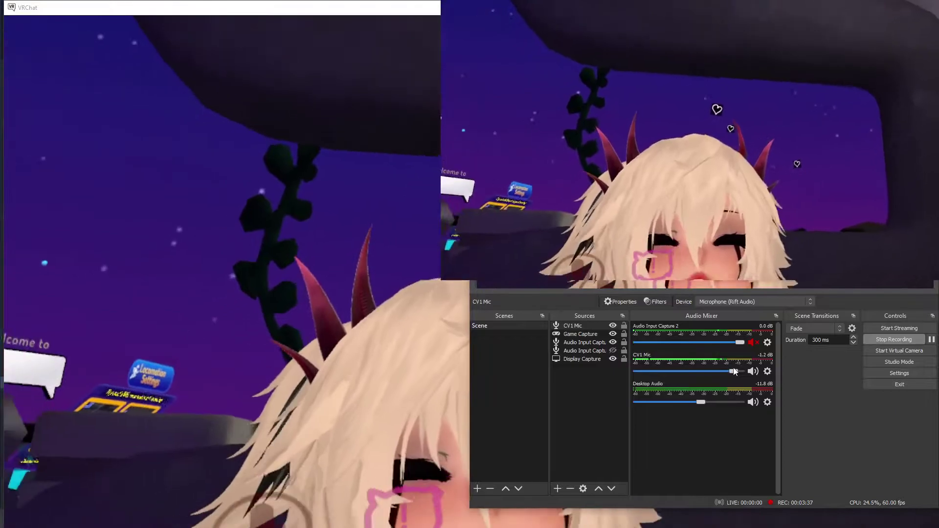
left_click(732, 369)
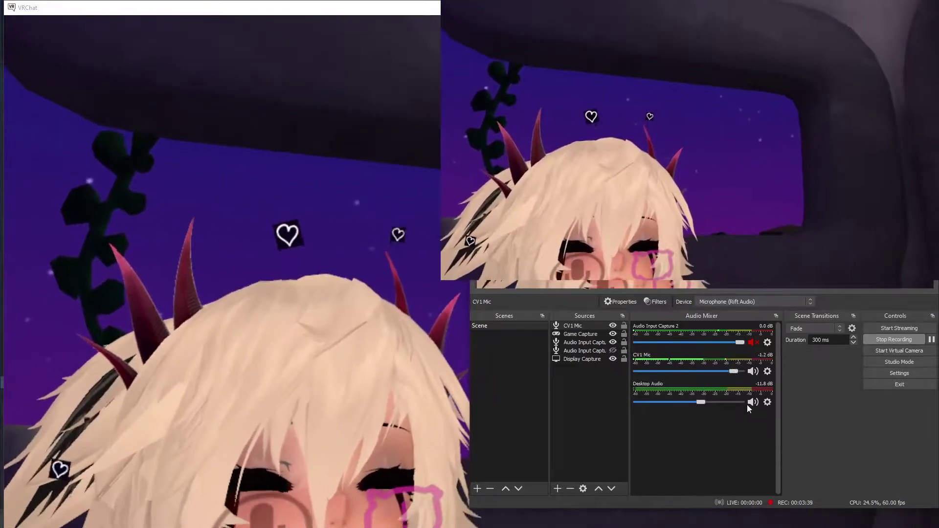
Mute Desktop Audio, then add an Audio Output Capture 'CV1 Audio' using Headphones (Rift Audio).
left_click(750, 403)
left_click_drag(699, 403, 667, 402)
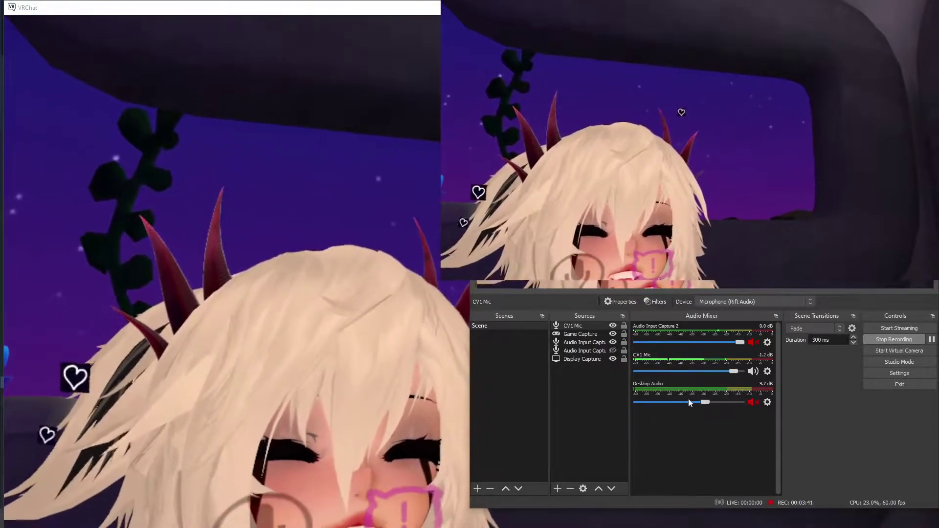
right_click(588, 403)
mouse_move(613, 411)
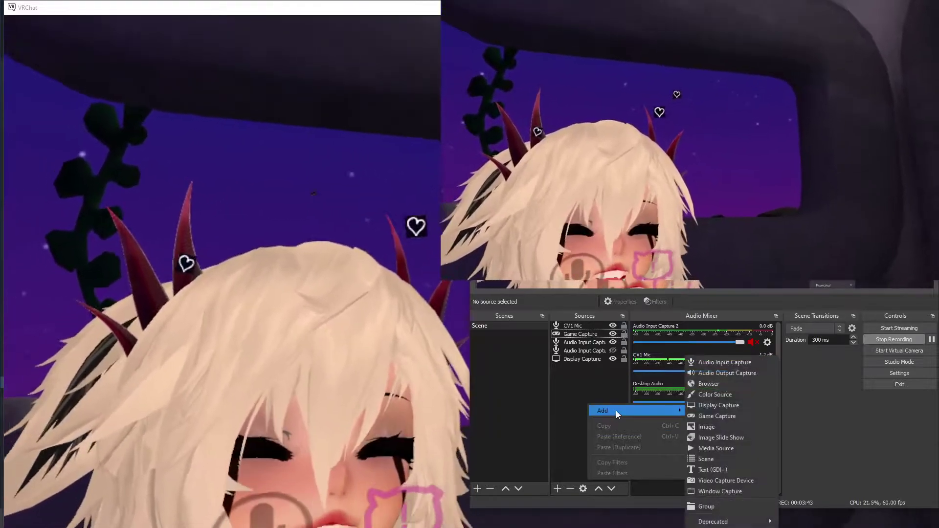
left_click(718, 372)
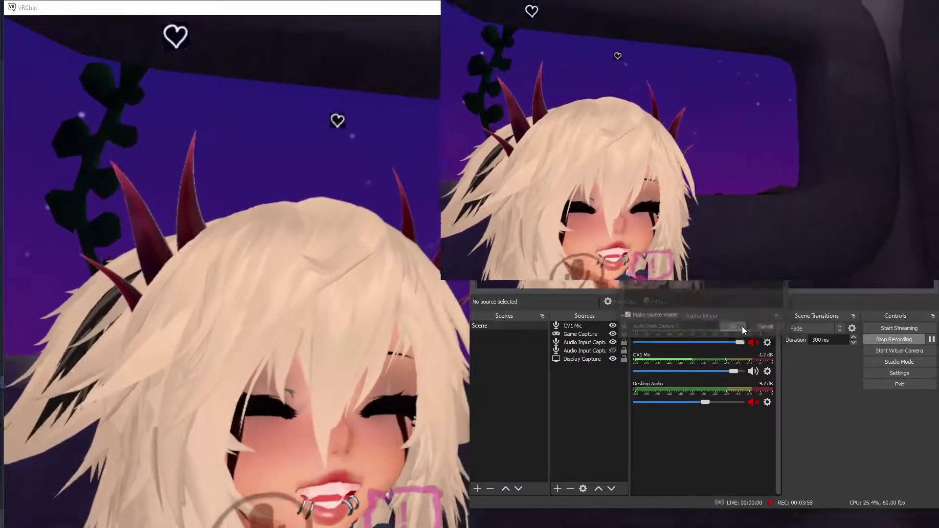
left_click(742, 327)
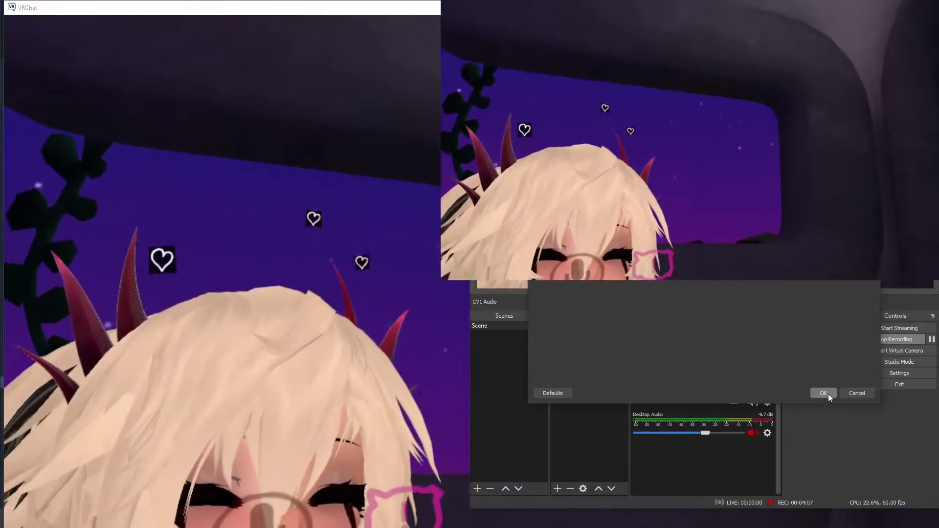
left_click(825, 394)
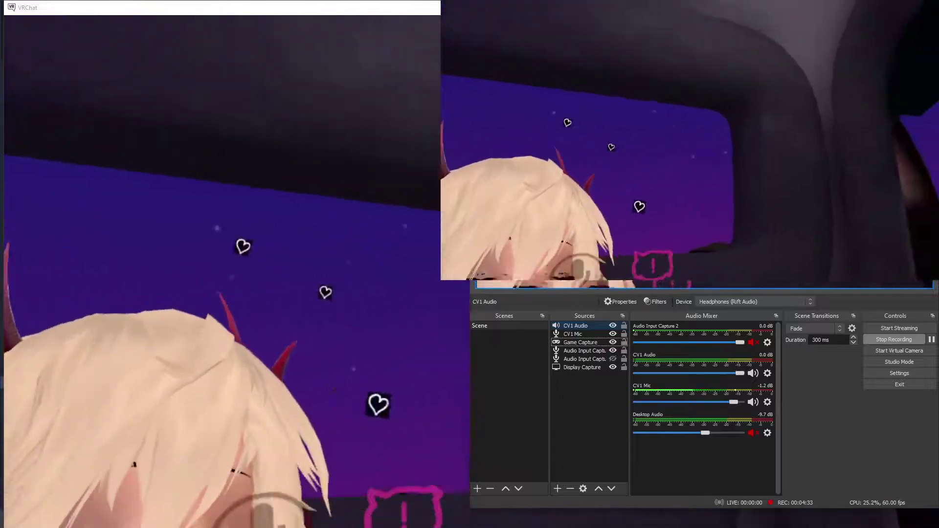
Select the Game Capture source in the sources list.
key("Down")
key("Down")
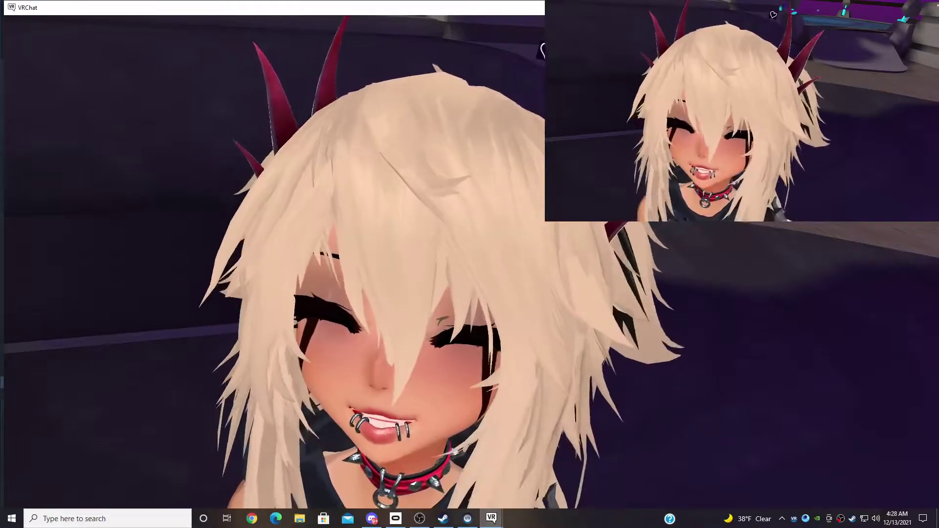
Leave VRChat, close Steam, and open the Oculus icon's file location.
key("alt+Tab")
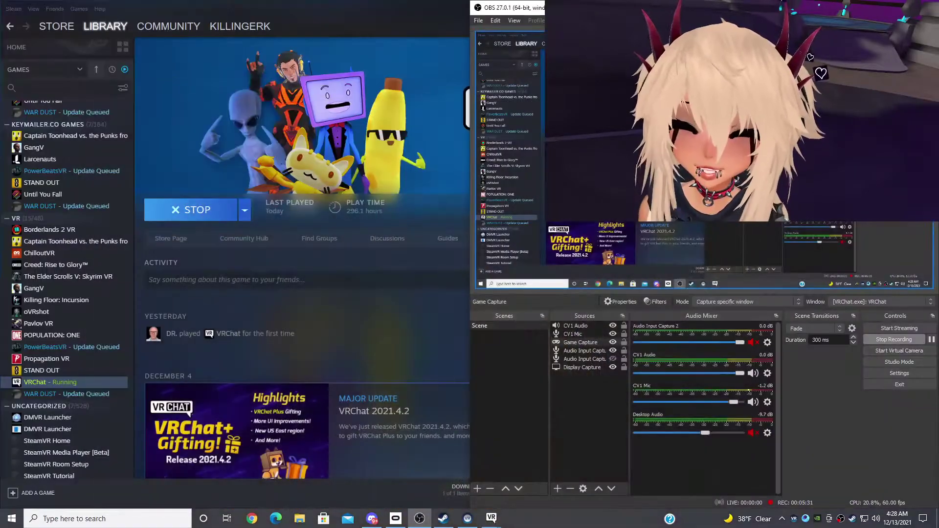
left_click(388, 18)
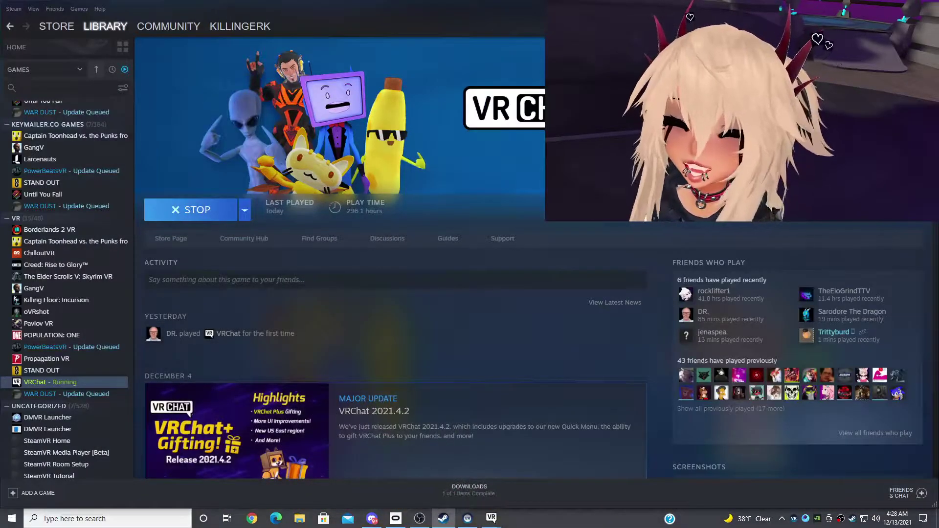
key("alt+F4")
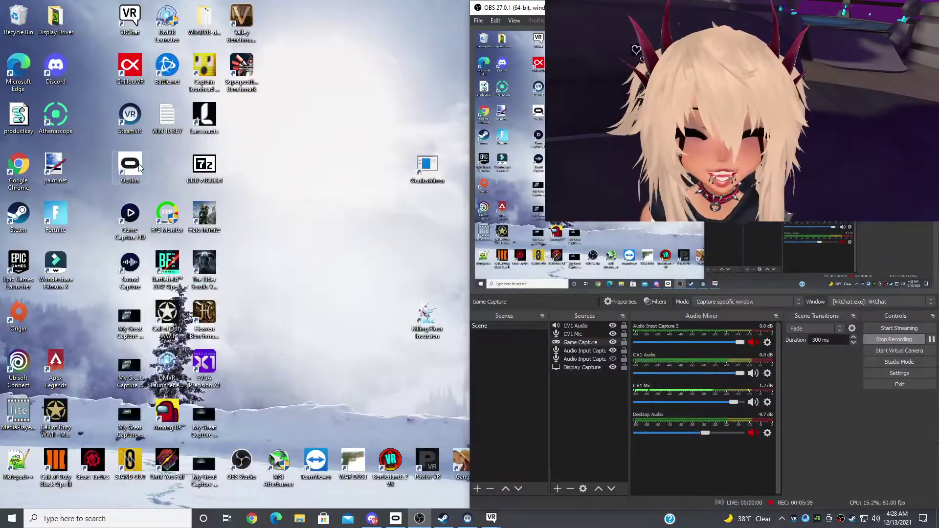
right_click(140, 168)
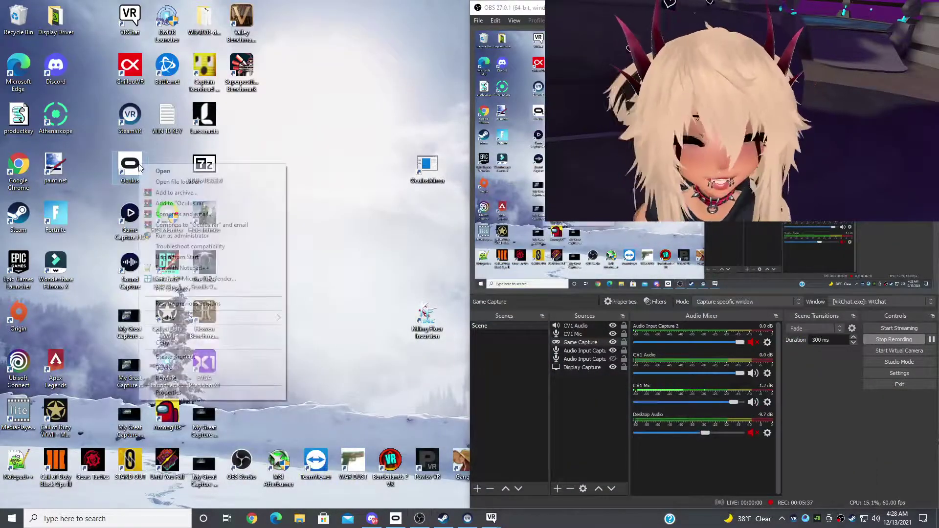
left_click(208, 185)
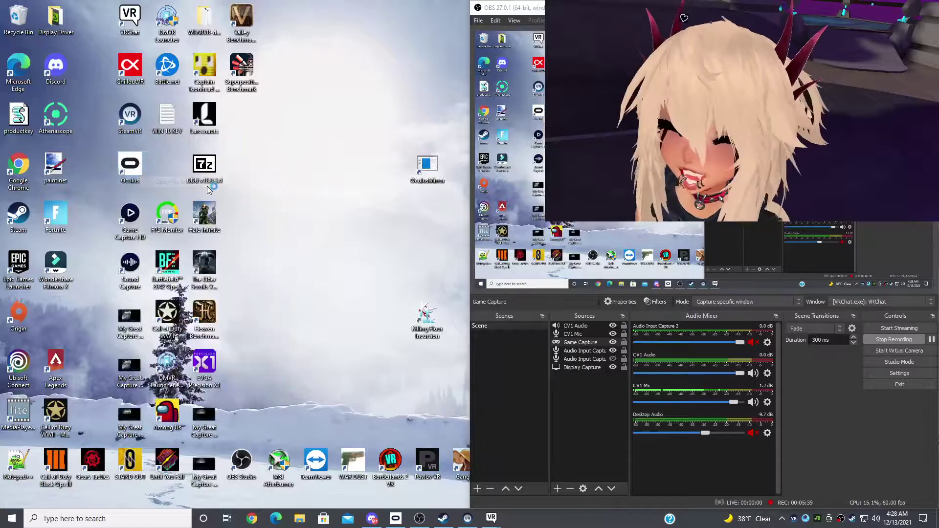
scroll(644, 339, "up", 5)
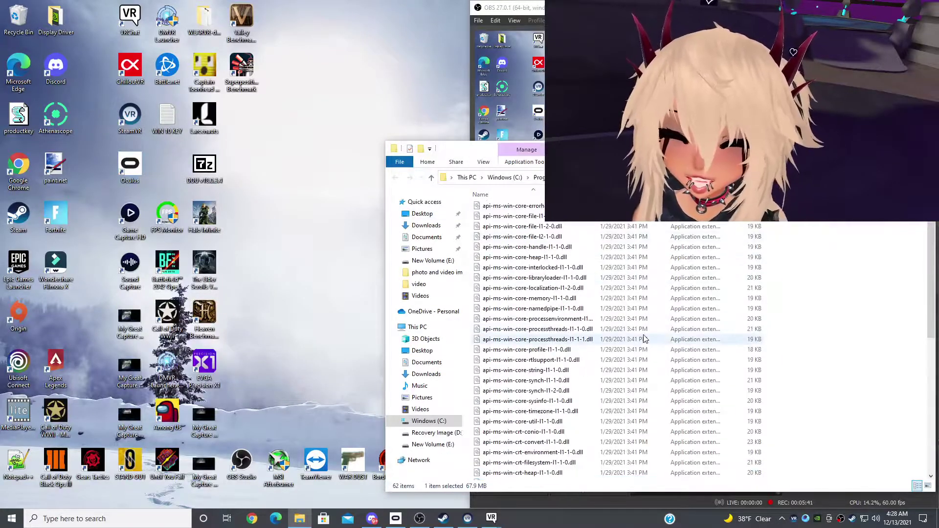
scroll(644, 339, "up", 5)
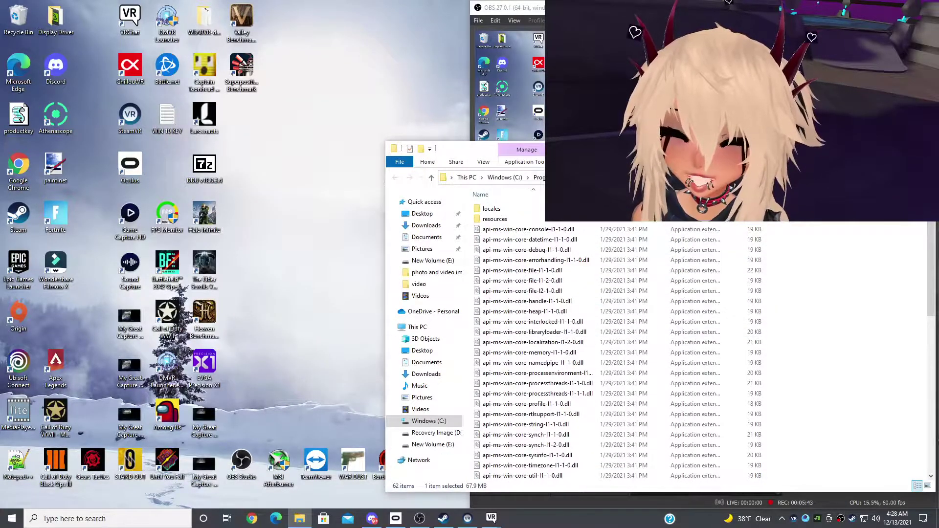
In Support > oculus-diagnostics, send OculusMirror to the desktop as a shortcut and close Explorer.
key("alt+Up")
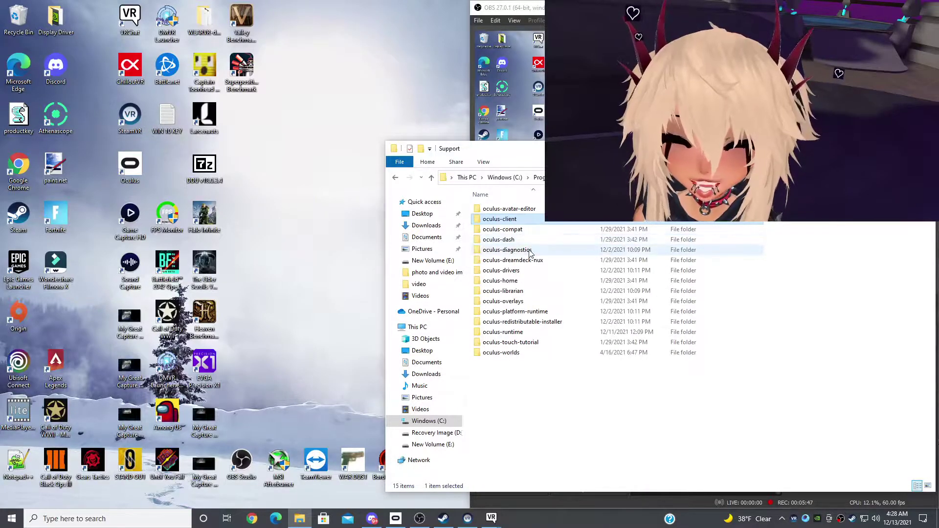
left_click(506, 249)
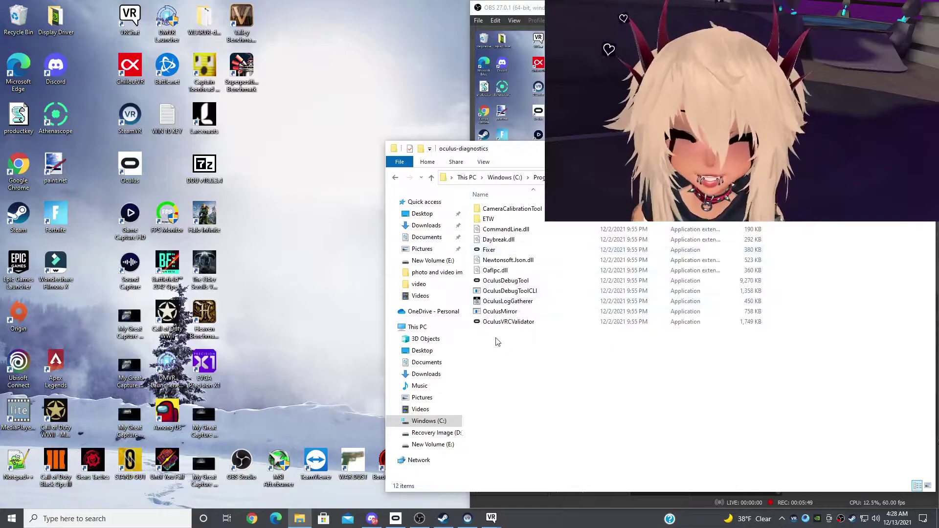
right_click(514, 314)
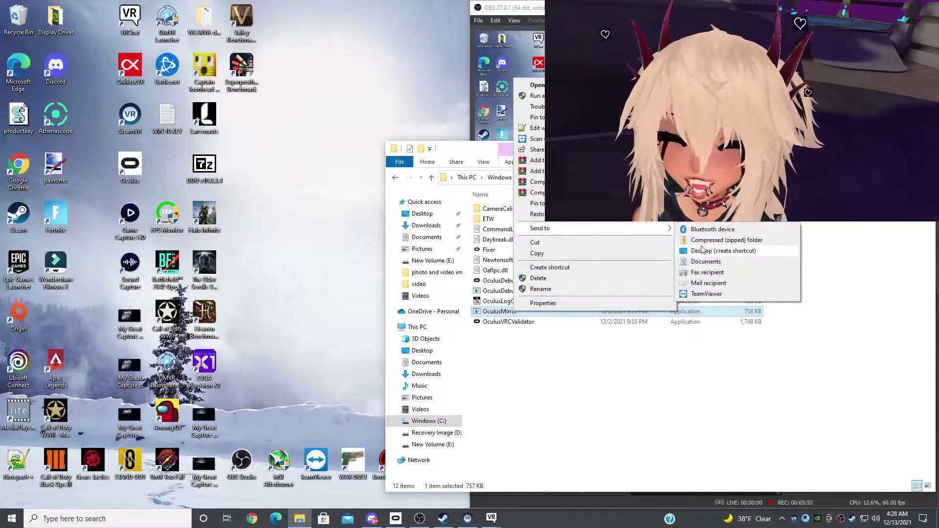
left_click(455, 153)
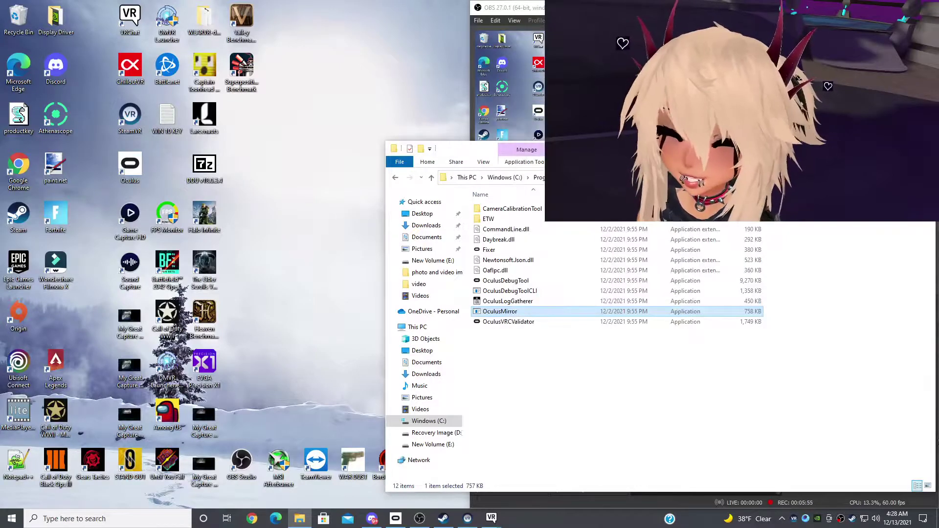
key("alt+F4")
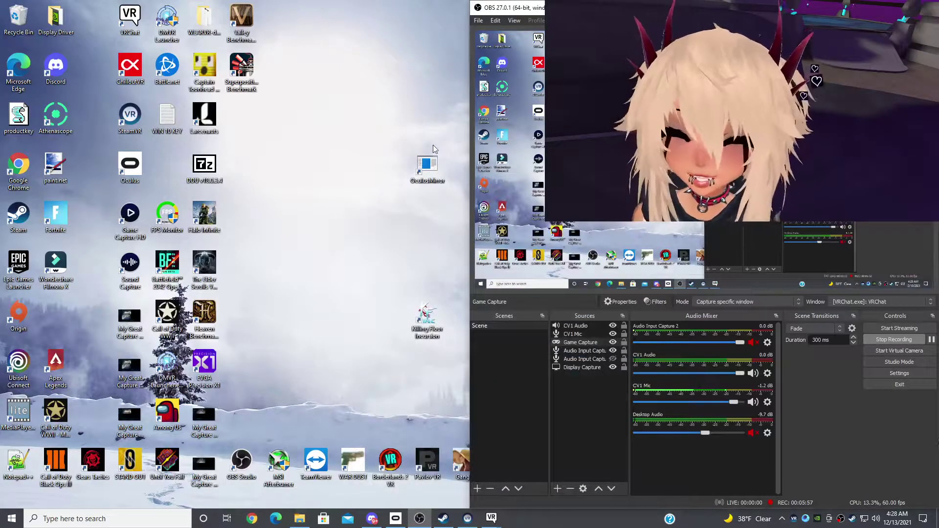
Launch Oculus Mirror from its desktop shortcut and return to the OBS window.
left_click_drag(442, 154, 353, 130)
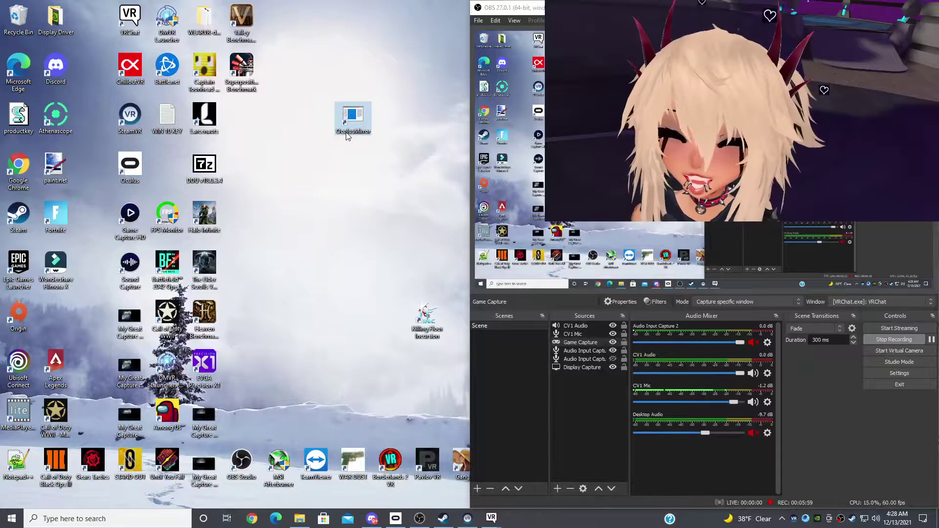
double_click(347, 136)
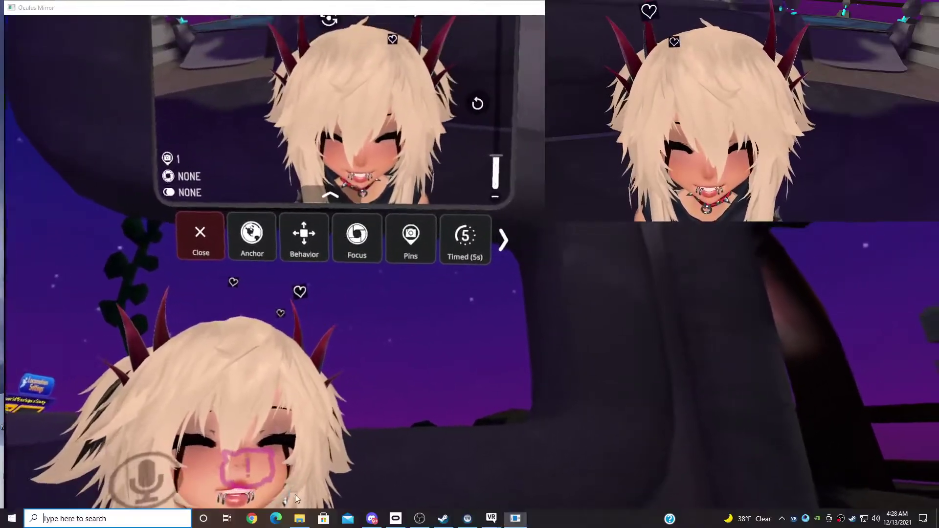
key("super")
left_click(420, 517)
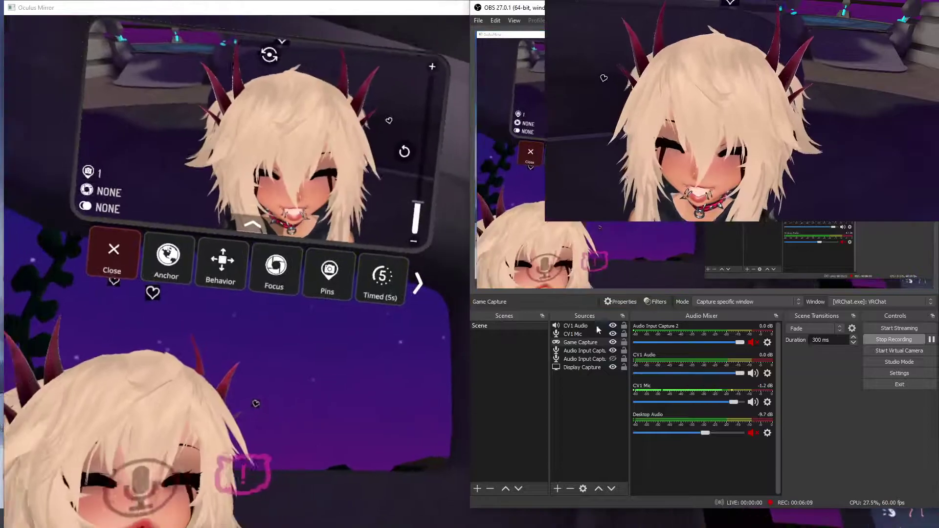
Add a Game Capture source set to capture the specific Oculus Mirror window.
right_click(567, 406)
mouse_move(615, 411)
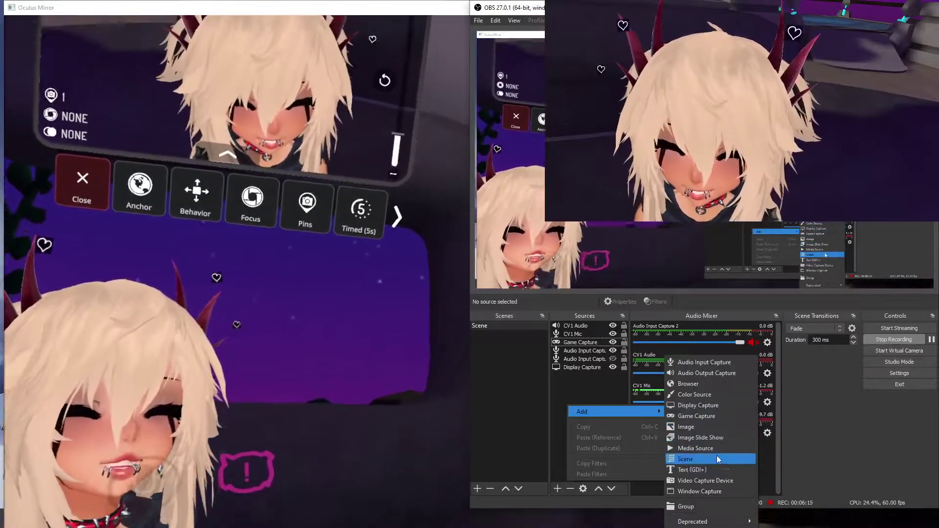
left_click(708, 416)
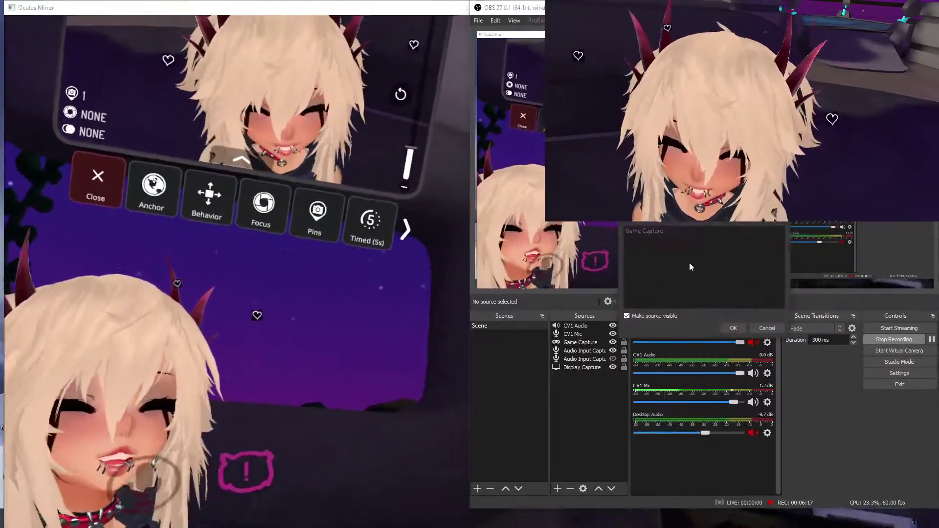
left_click(733, 327)
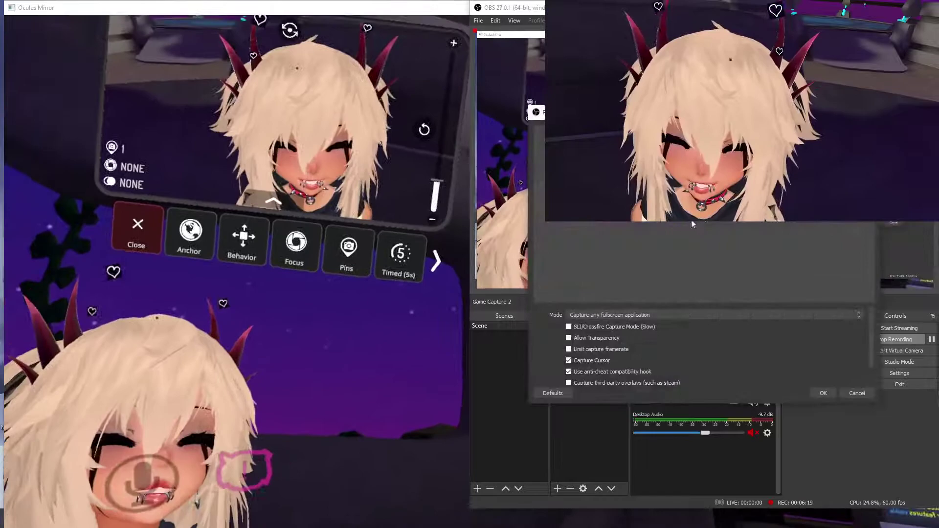
left_click(612, 316)
left_click(609, 330)
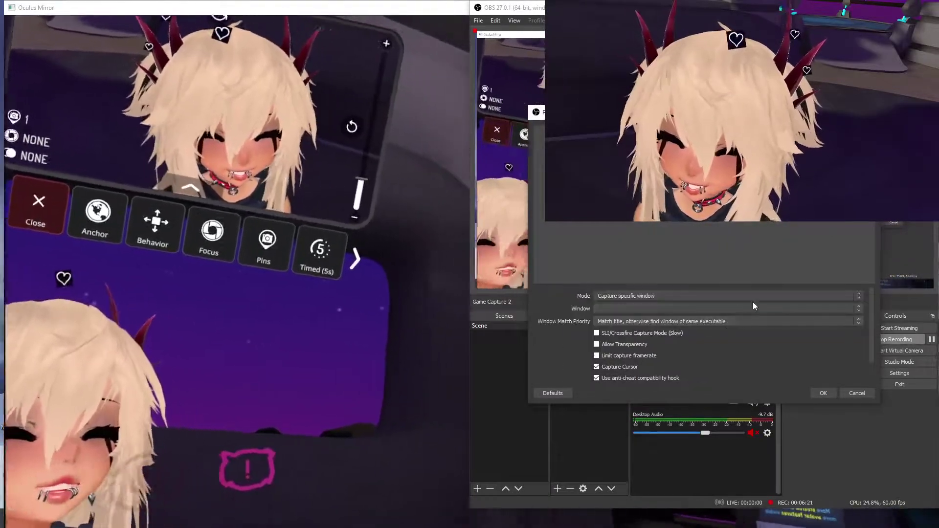
left_click(753, 307)
left_click(682, 327)
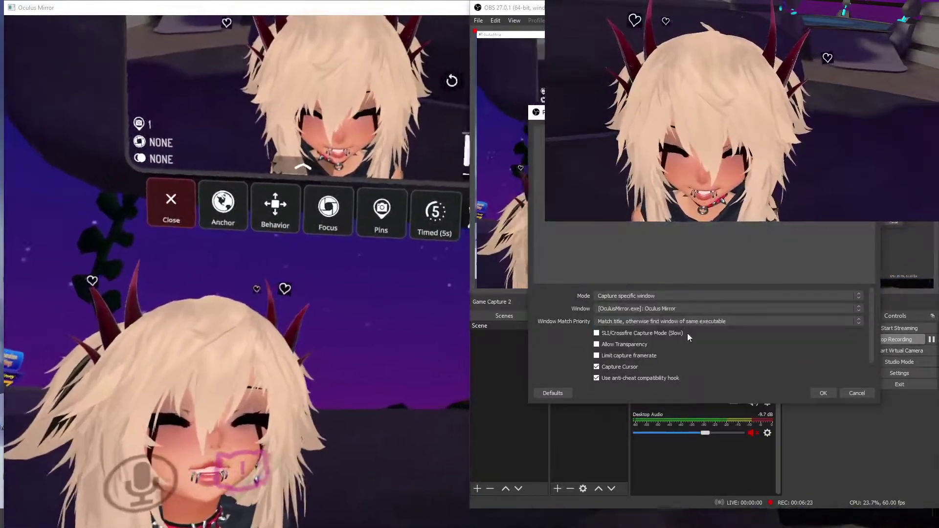
left_click(822, 395)
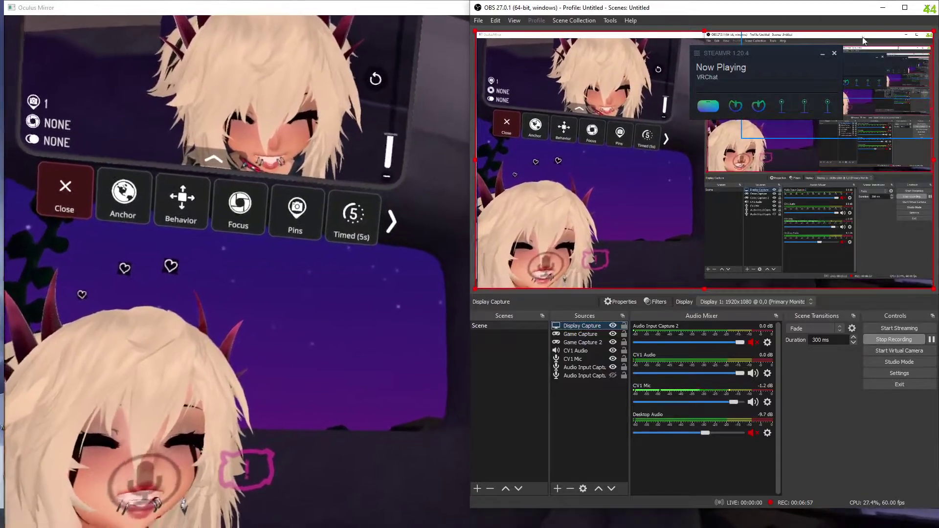
Raise the VRChat Game Capture above Display Capture and drag its box toward the top-right corner.
left_click(586, 335)
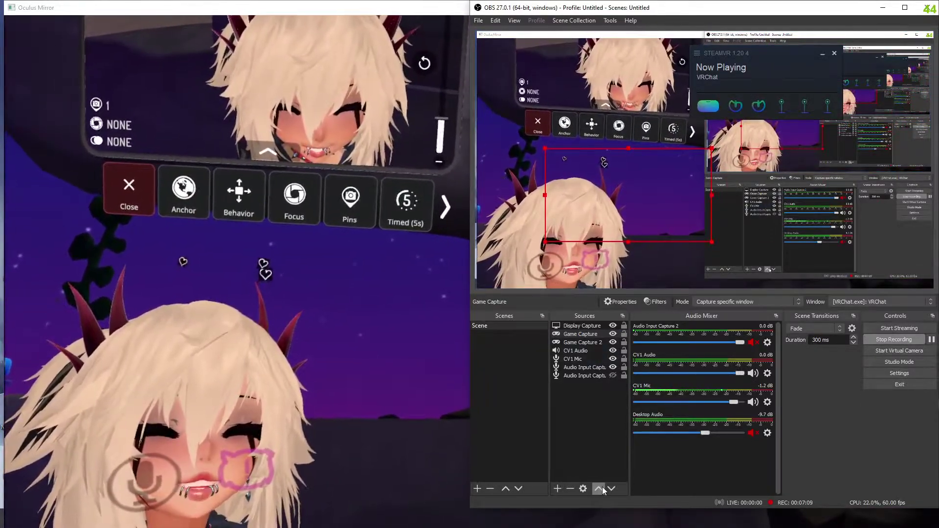
left_click(602, 486)
mouse_move(674, 206)
left_mouse_down()
mouse_move(662, 198)
mouse_move(792, 222)
left_mouse_up()
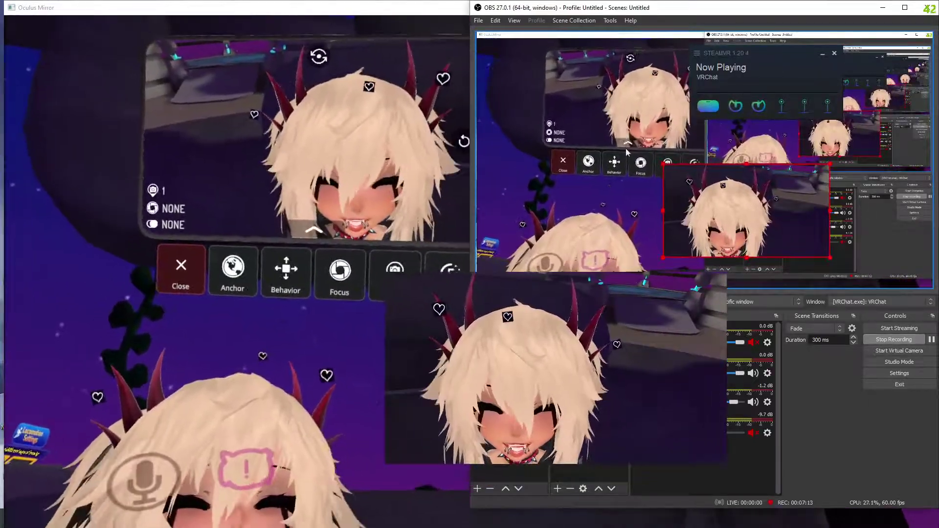